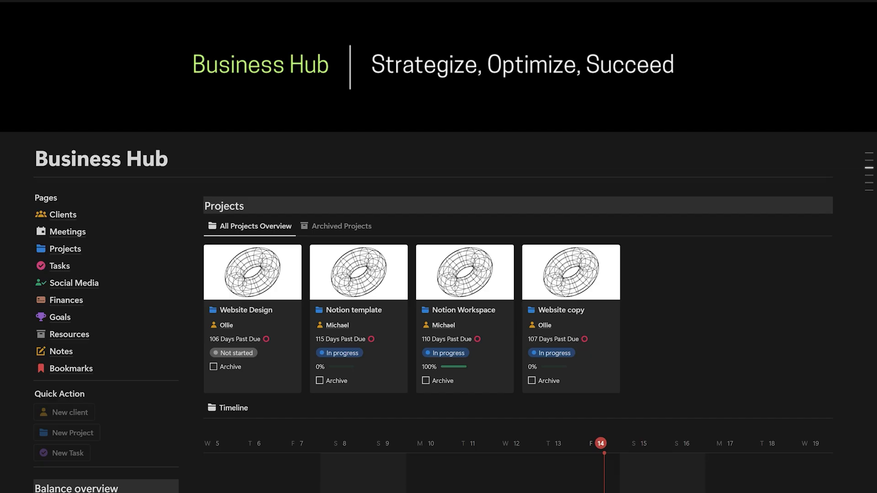
{"action": "scroll", "coordinate": [439, 274], "scroll_direction": "down", "scroll_amount": 10}
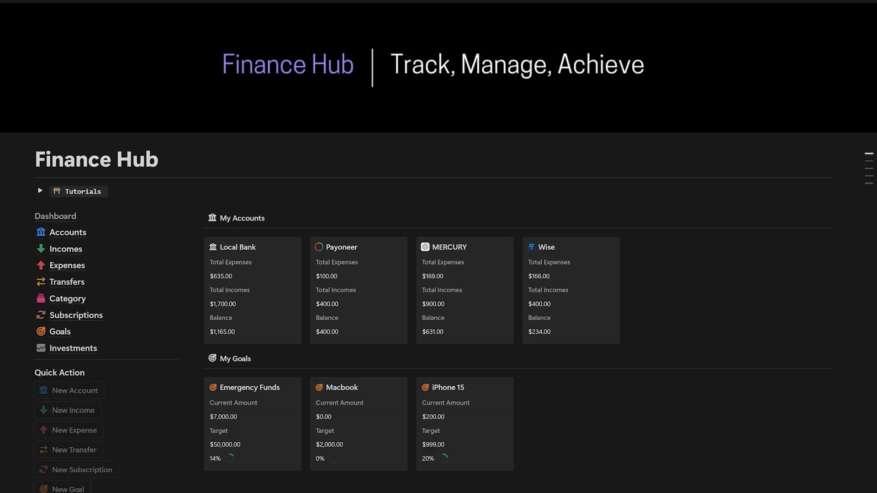
{"action": "scroll", "coordinate": [439, 274], "scroll_direction": "down", "scroll_amount": 15}
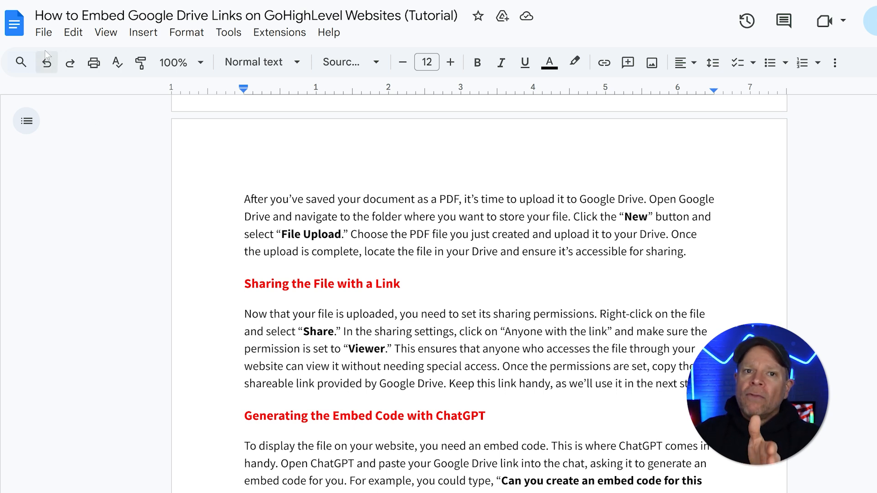
Download the Google Docs tutorial document as a PDF and close the download dialog
{"action": "left_click", "coordinate": [51, 36]}
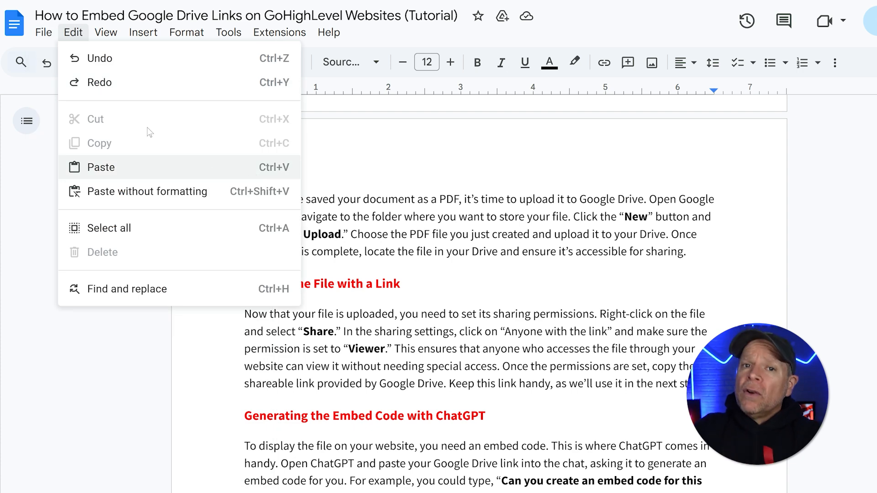
{"action": "mouse_move", "coordinate": [102, 189]}
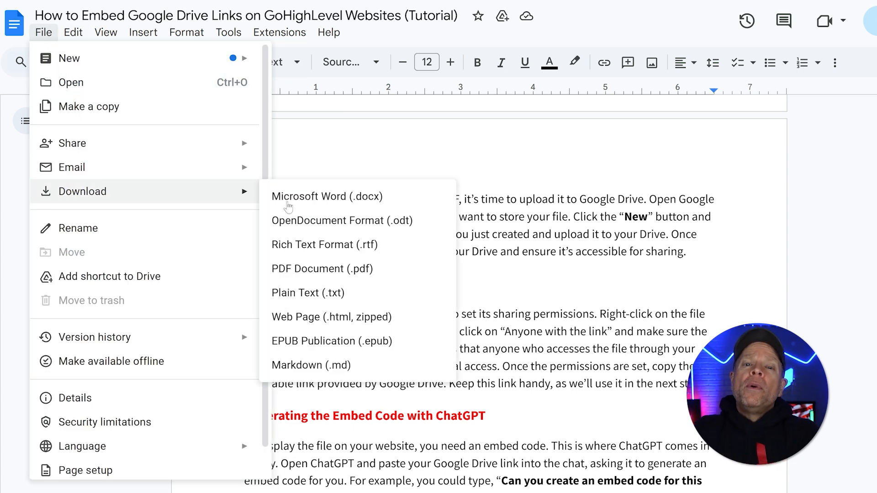
{"action": "left_click", "coordinate": [365, 273]}
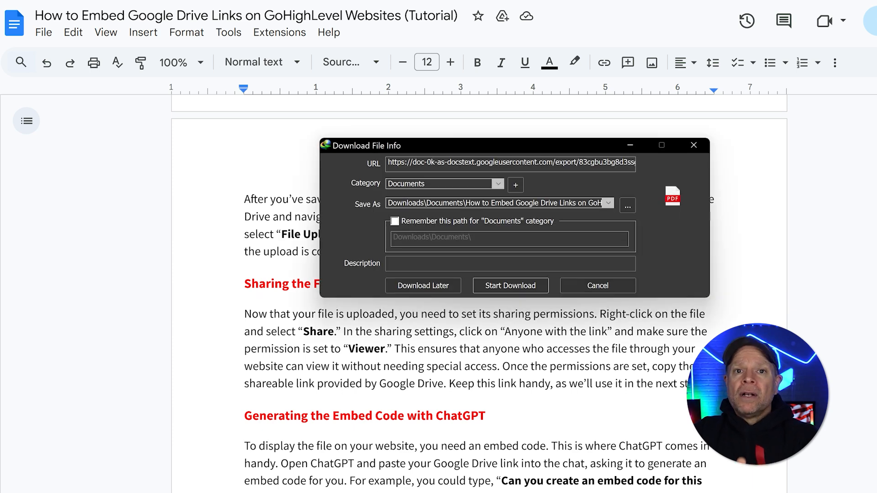
{"action": "left_click", "coordinate": [509, 286]}
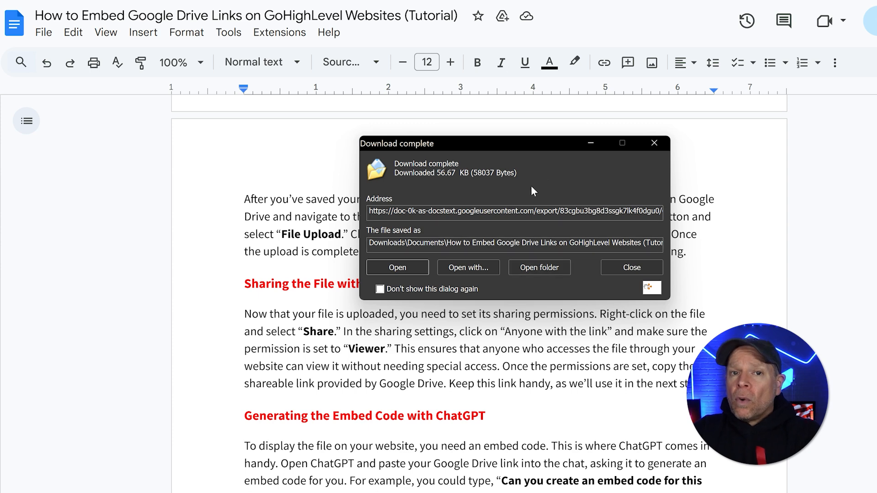
{"action": "left_click", "coordinate": [654, 144]}
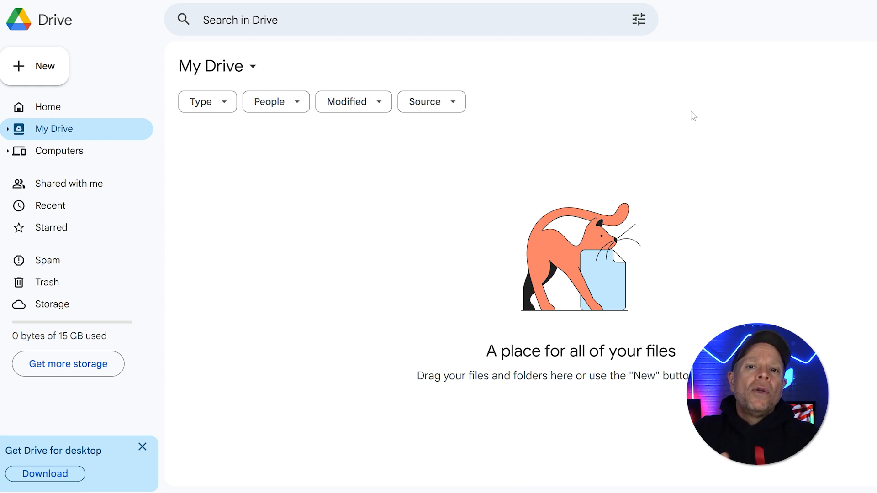
Switch to Google Drive and upload the downloaded "How to Embed Google Drive Links on GoHighLevel Websites" PDF to My Drive
{"action": "left_click", "coordinate": [50, 71]}
{"action": "left_click", "coordinate": [63, 99]}
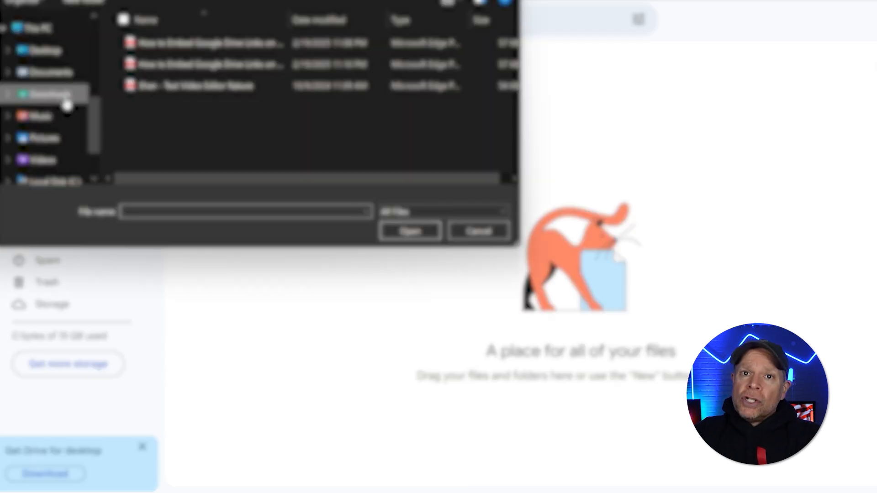
{"action": "left_click", "coordinate": [201, 46]}
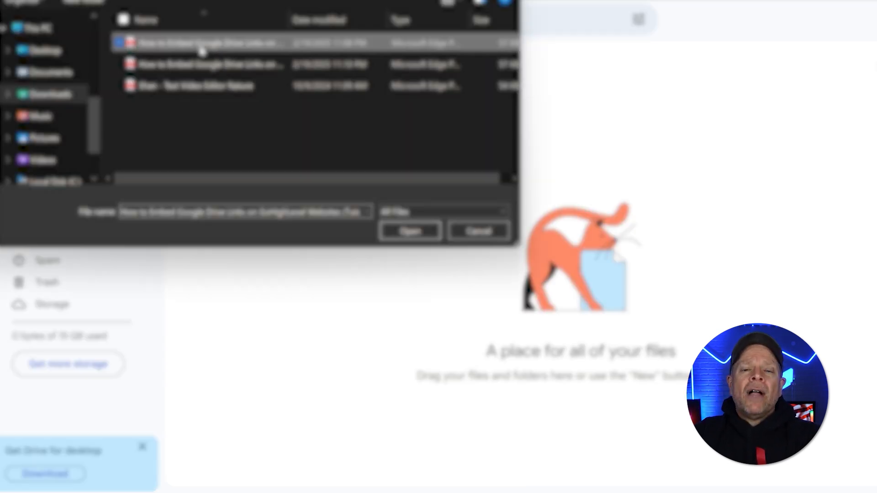
{"action": "left_click", "coordinate": [400, 231]}
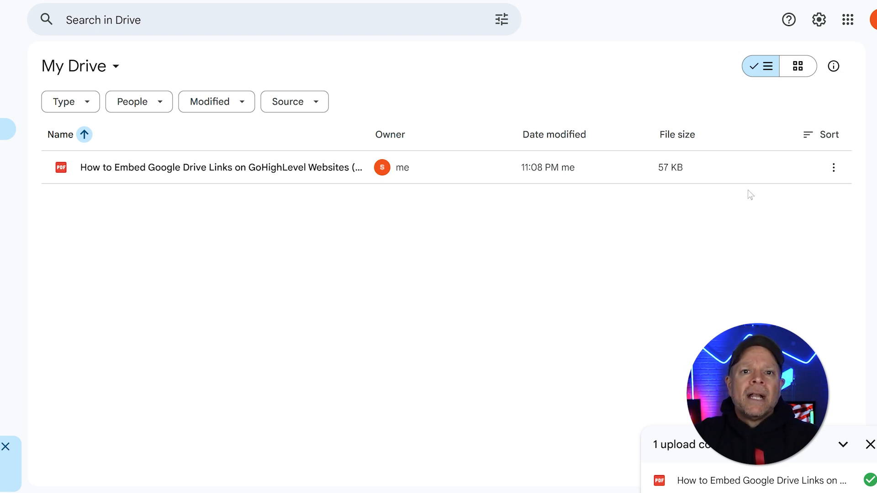
Share the uploaded PDF with anyone with the link and copy its sharing link
{"action": "left_click", "coordinate": [834, 168]}
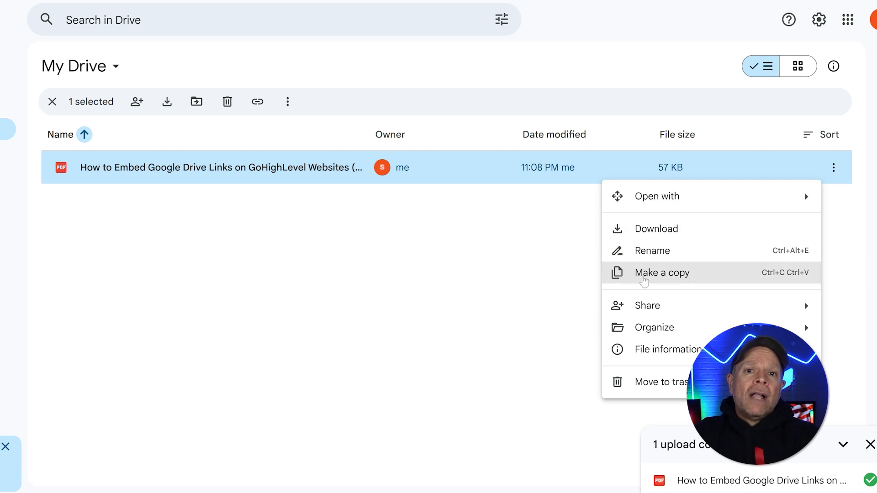
{"action": "mouse_move", "coordinate": [622, 306]}
{"action": "left_click", "coordinate": [546, 310]}
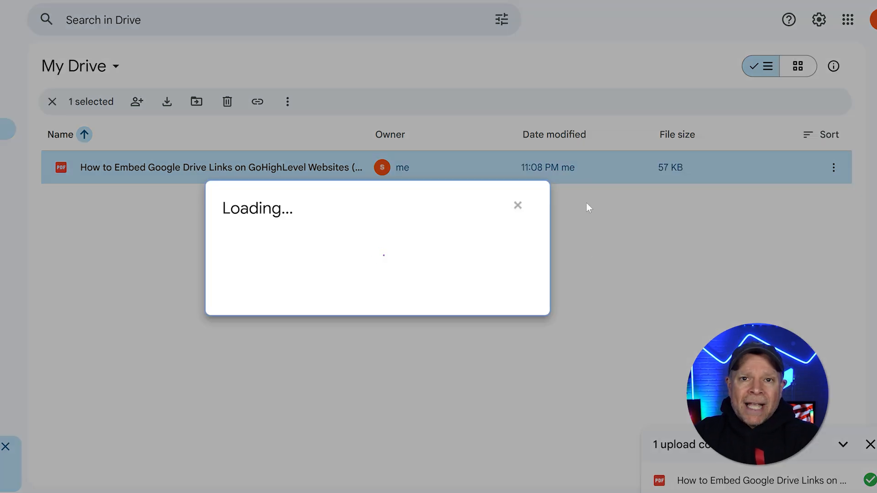
{"action": "left_click", "coordinate": [302, 315]}
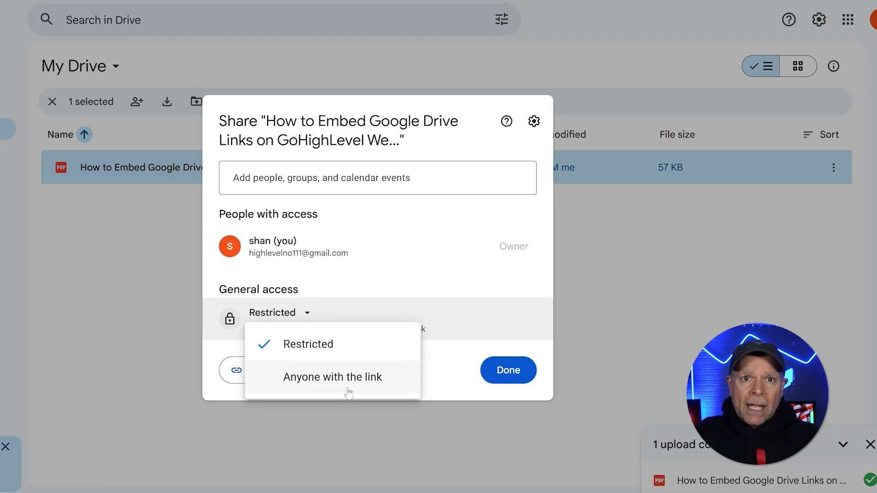
{"action": "left_click", "coordinate": [340, 379]}
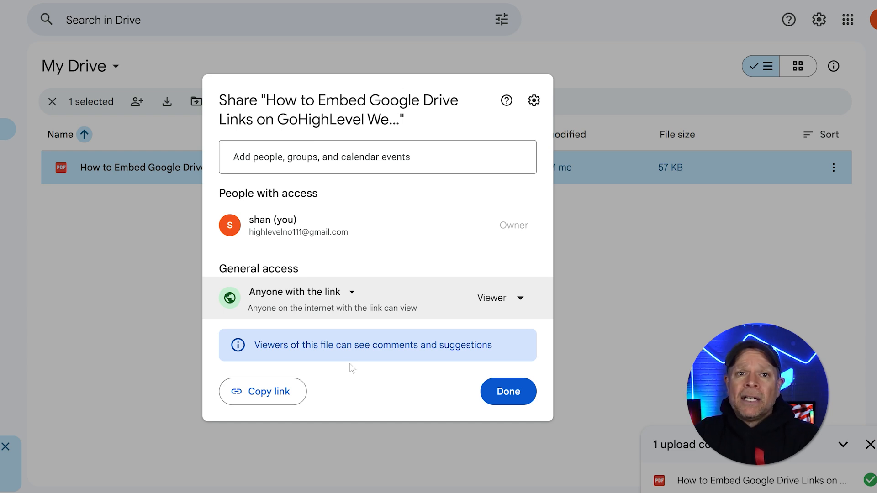
{"action": "left_click", "coordinate": [268, 392]}
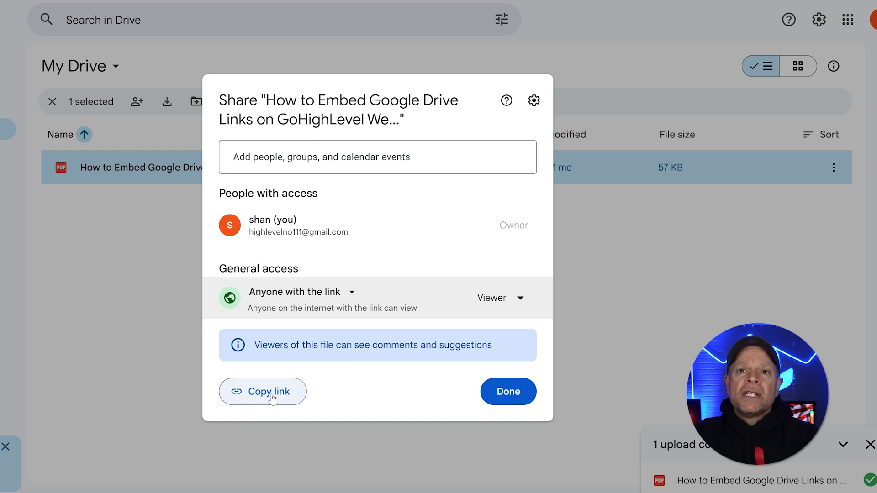
{"action": "left_click", "coordinate": [498, 399]}
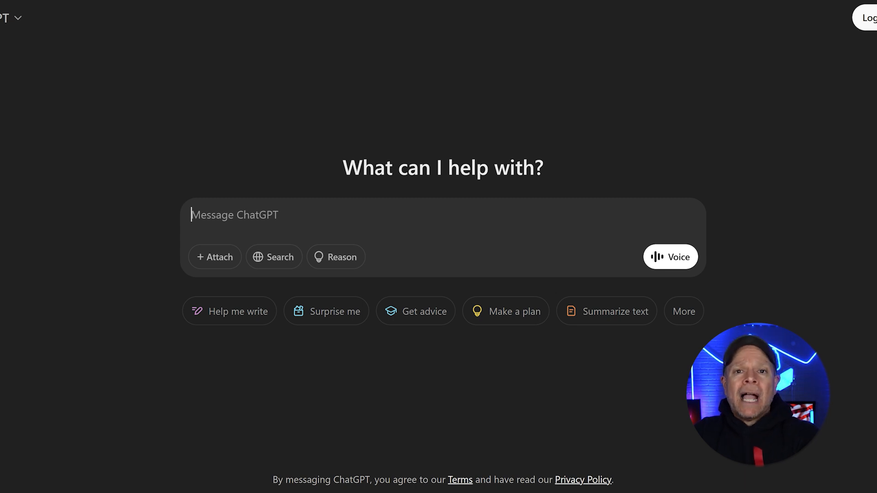
Switch to ChatGPT and send "Can you create an embed code for this link?" followed by the copied Drive link
{"action": "key", "text": "ctrl+v"}
{"action": "key", "text": "shift+Return"}
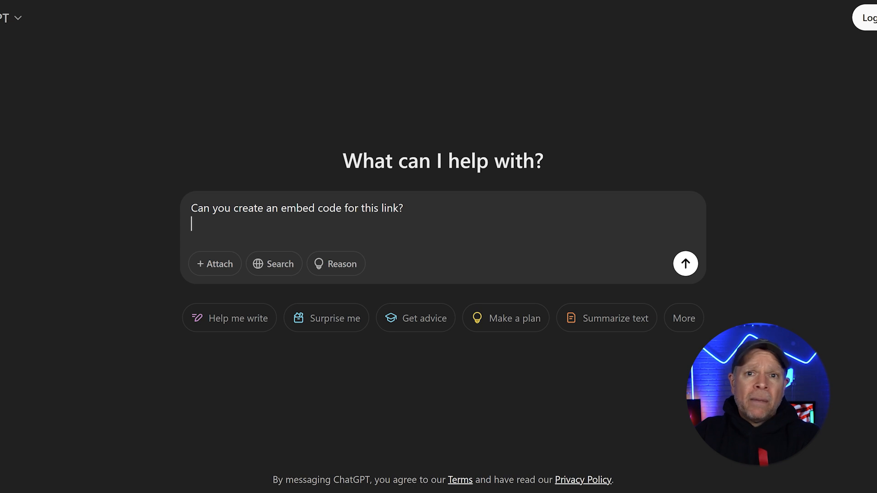
{"action": "key", "text": "ctrl+v"}
{"action": "left_click", "coordinate": [685, 264]}
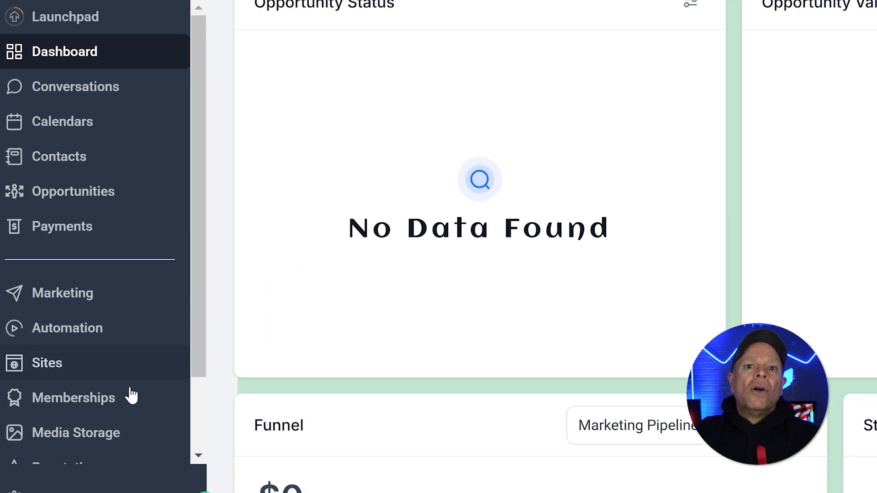
Switch to GoHighLevel and open the Home page of the Real Estate Wholesaling website in the page editor
{"action": "left_click", "coordinate": [95, 374]}
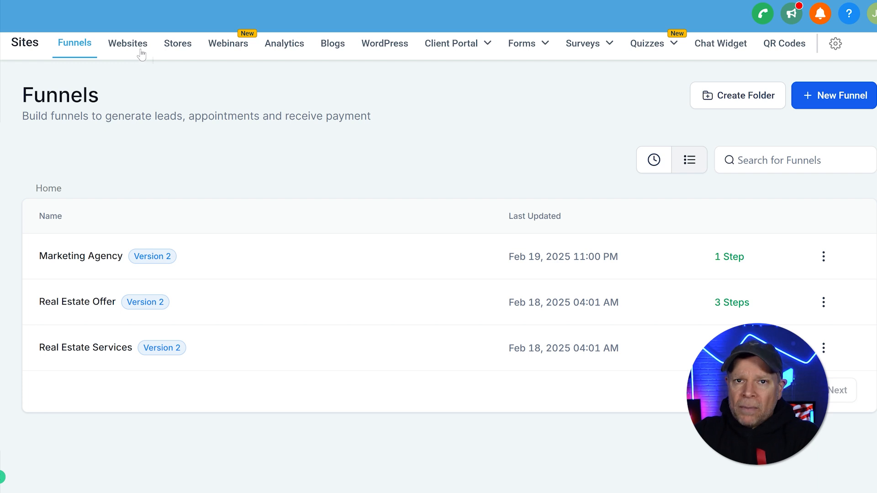
{"action": "left_click", "coordinate": [142, 54]}
{"action": "left_click", "coordinate": [824, 257]}
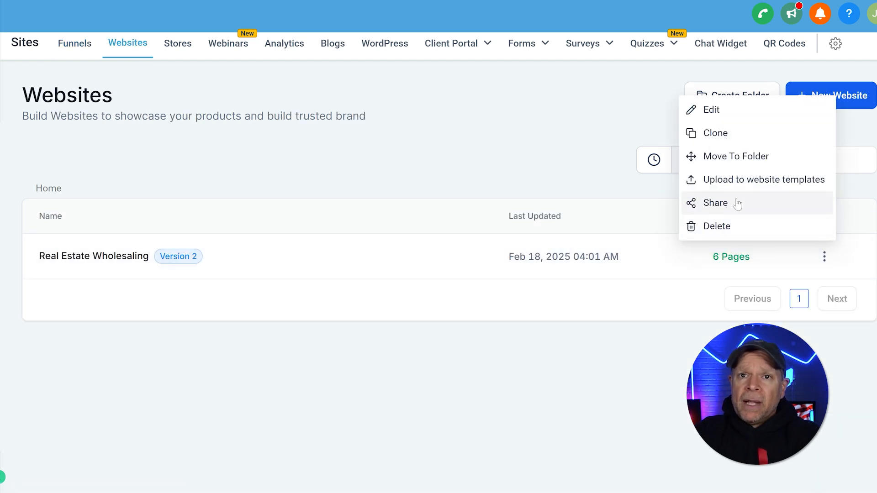
{"action": "left_click", "coordinate": [724, 111]}
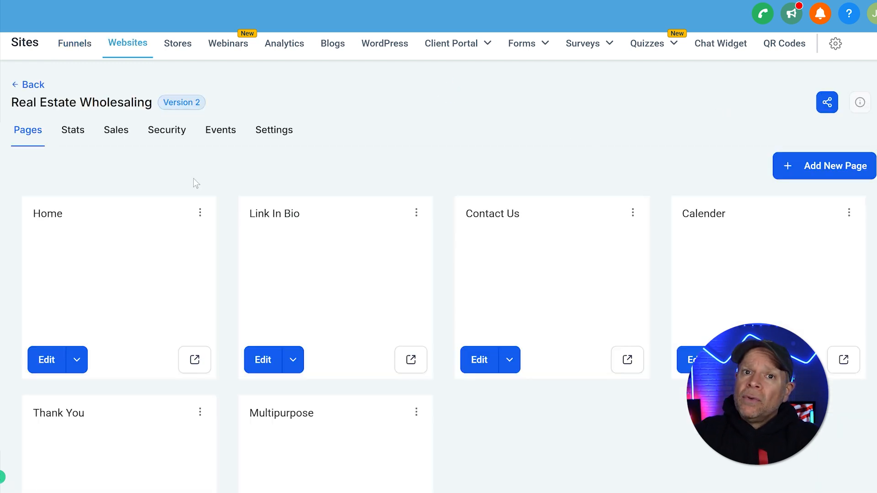
{"action": "left_click", "coordinate": [50, 360]}
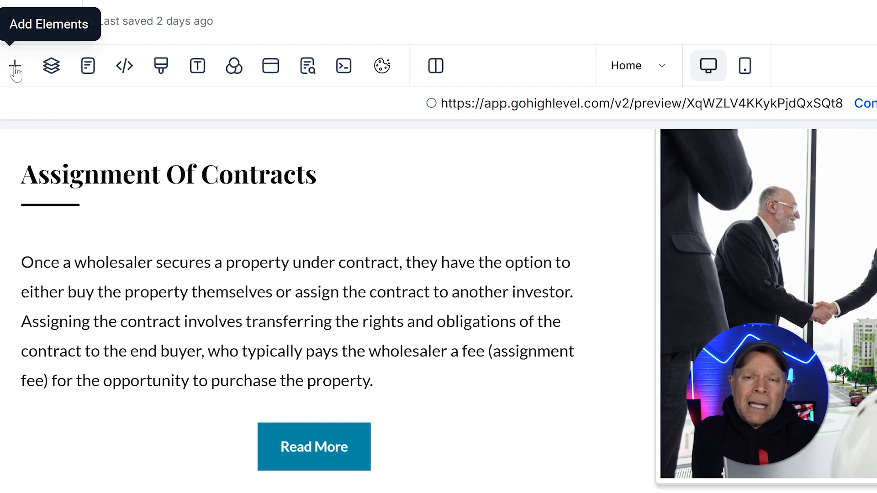
Find the Code element with "code" and place it between the Assignment Of Contracts paragraph and the Read More button
{"action": "left_click", "coordinate": [15, 67]}
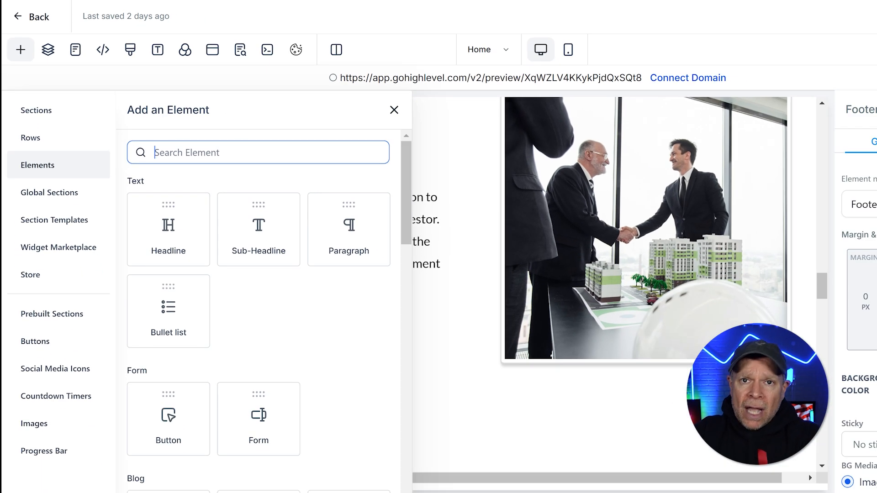
{"action": "type", "text": "co"}
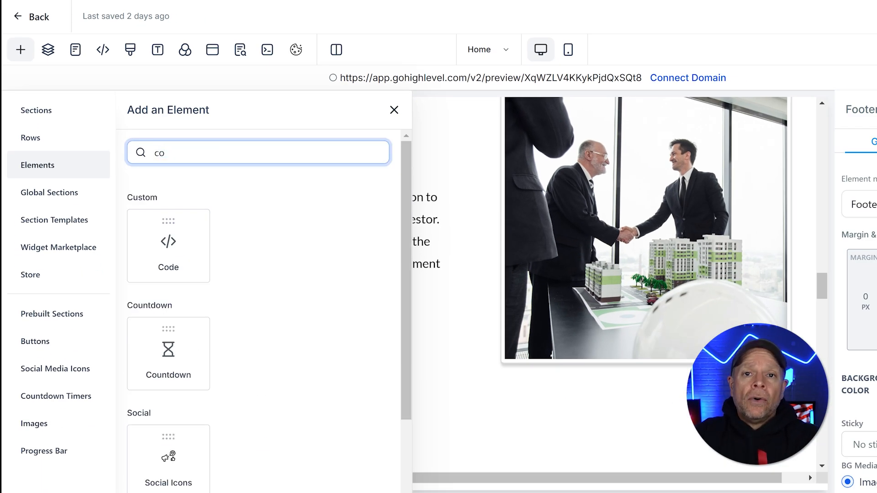
{"action": "type", "text": "de"}
{"action": "left_click_drag", "start_coordinate": [211, 249], "coordinate": [347, 338]}
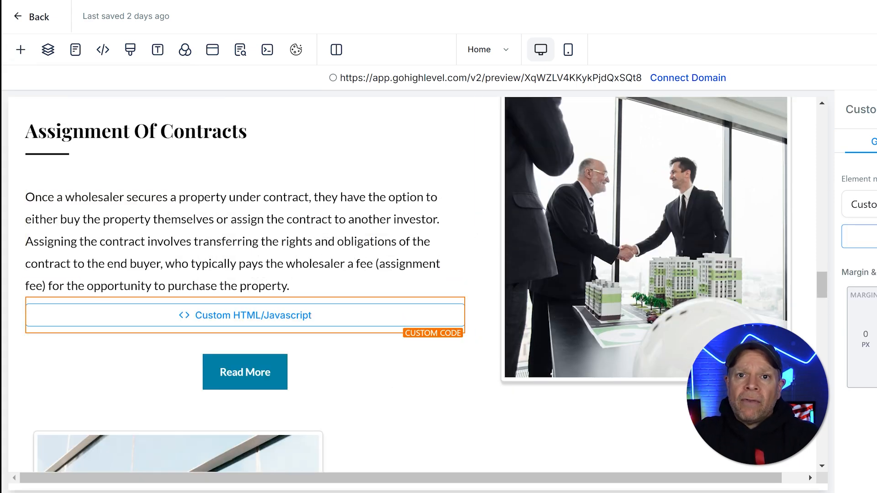
Paste the Google Drive preview iframe code, width 640 and height 480, into the custom code element and save it
{"action": "left_click", "coordinate": [232, 319]}
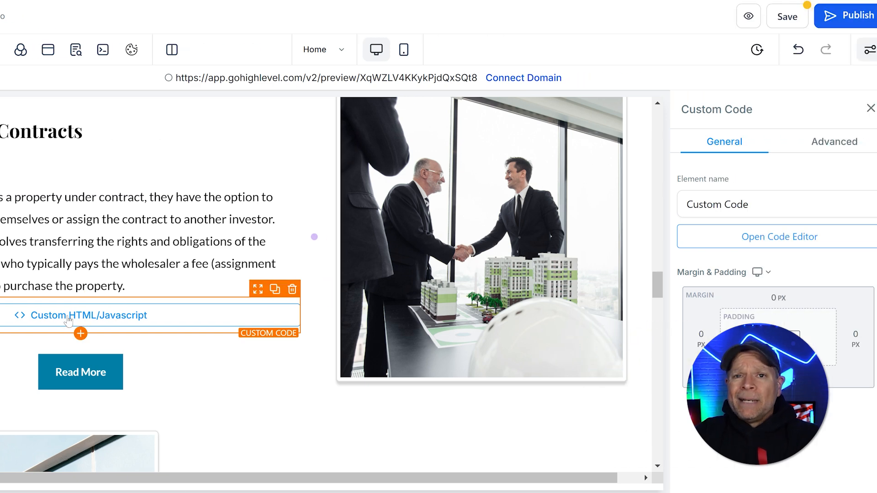
{"action": "left_click", "coordinate": [780, 247]}
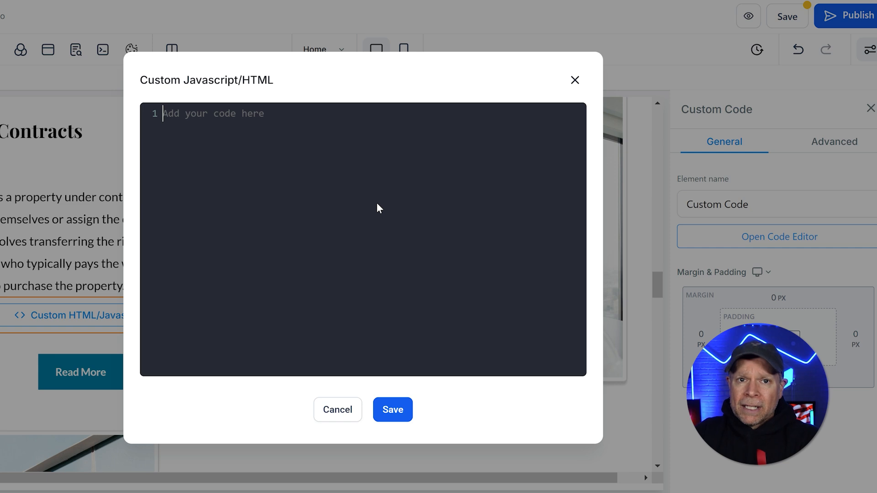
{"action": "key", "text": "ctrl+v"}
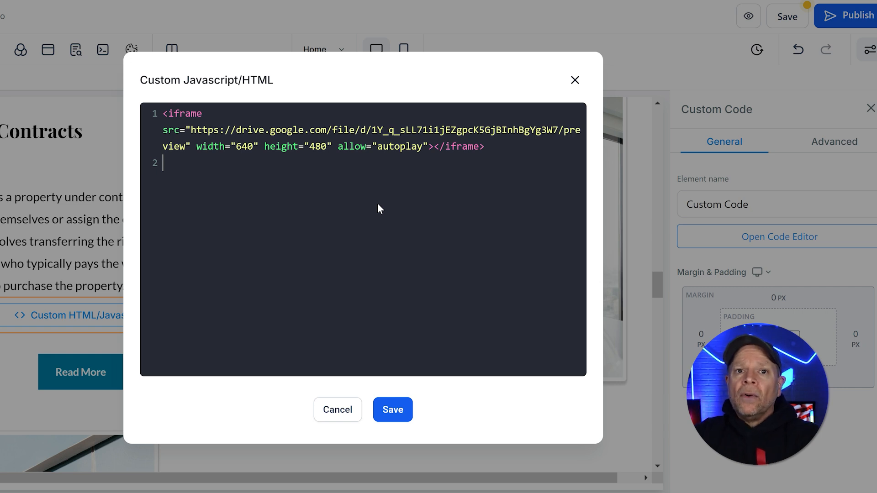
{"action": "left_click", "coordinate": [393, 410]}
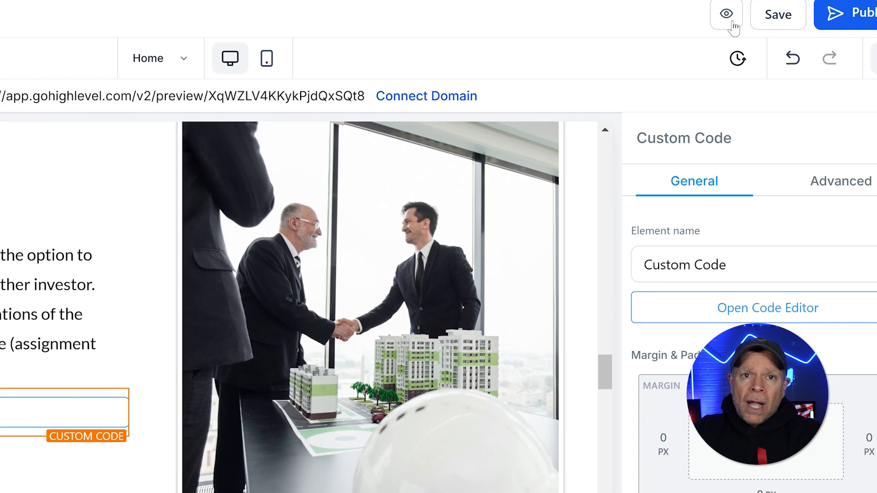
Preview the Home page and examine the embedded PDF beneath the Assignment Of Contracts paragraph
{"action": "left_click", "coordinate": [727, 14]}
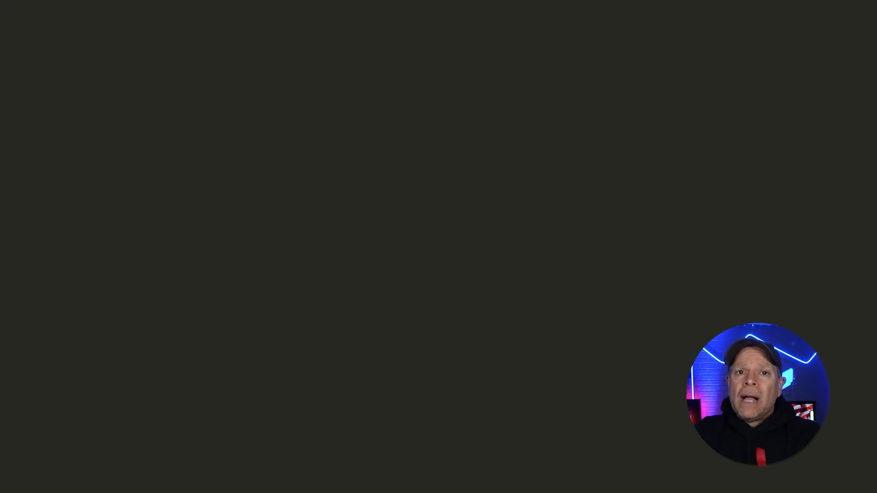
{"action": "scroll", "coordinate": [505, 329], "scroll_direction": "down", "scroll_amount": 3}
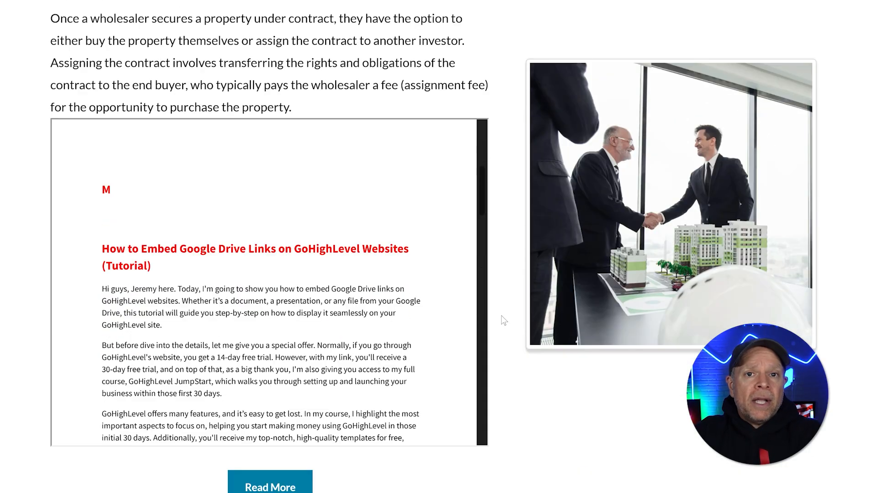
{"action": "scroll", "coordinate": [290, 281], "scroll_direction": "down", "scroll_amount": 10}
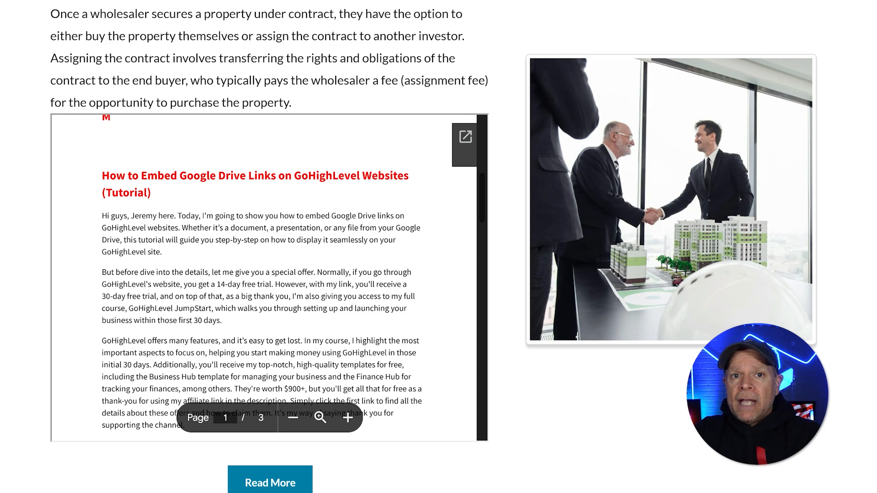
{"action": "scroll", "coordinate": [290, 281], "scroll_direction": "down", "scroll_amount": 8}
{"action": "scroll", "coordinate": [291, 281], "scroll_direction": "up", "scroll_amount": 4}
{"action": "scroll", "coordinate": [674, 290], "scroll_direction": "up", "scroll_amount": 1}
{"action": "scroll", "coordinate": [673, 289], "scroll_direction": "up", "scroll_amount": 2}
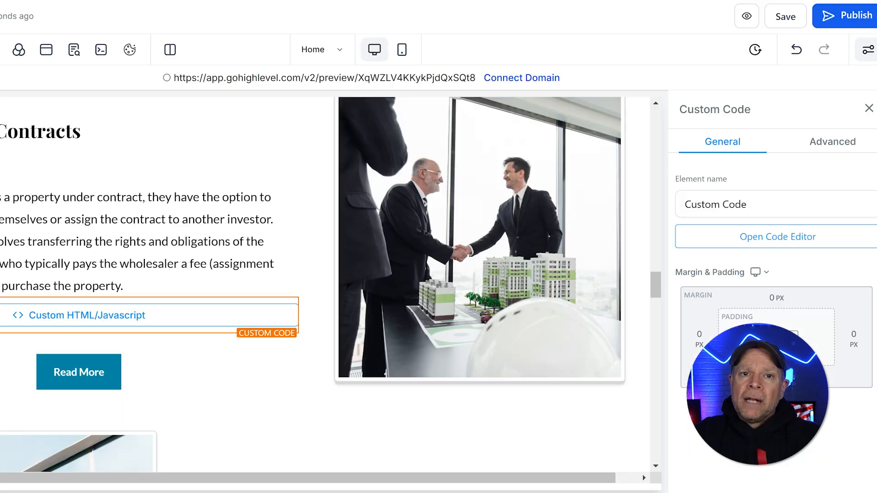